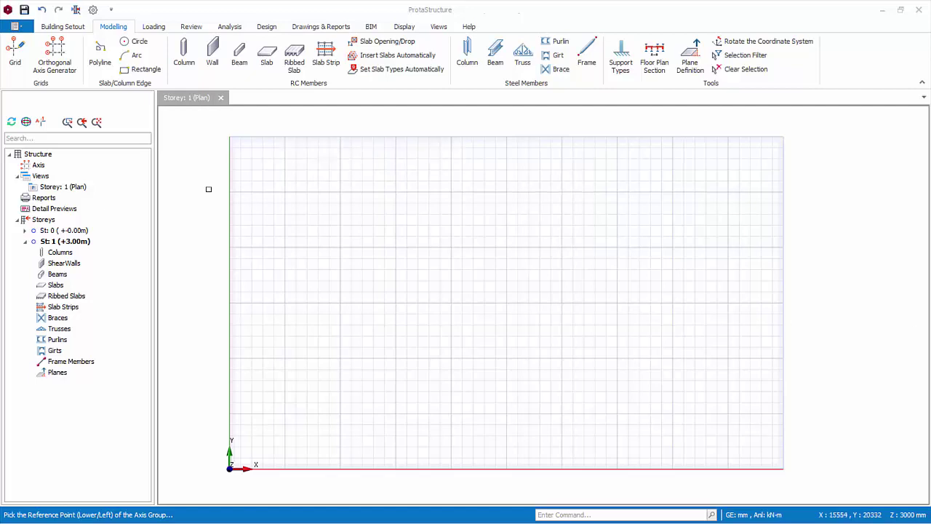
Launch the Orthogonal Axis Generator and focus the storey plan for the lower-left reference point.
left_click(56, 62)
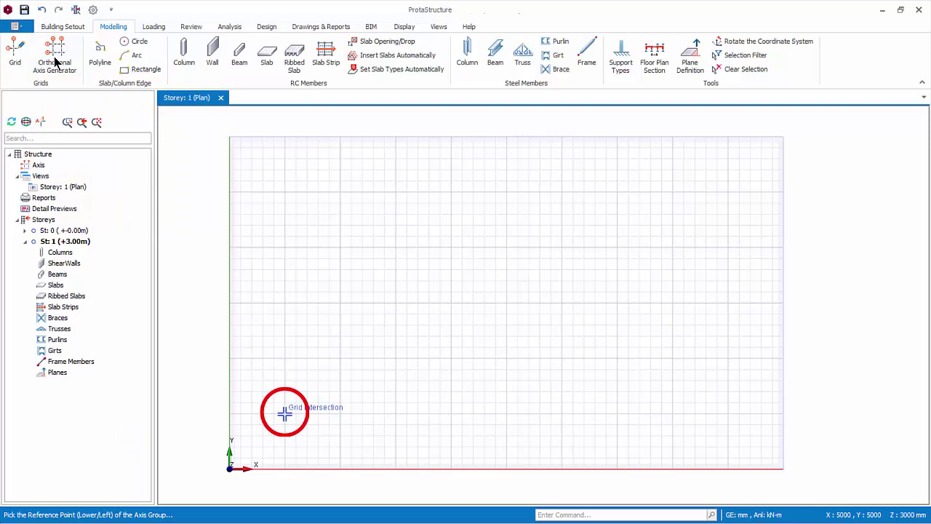
Anchor the axis group at 5000,5000 with 0° angle and 5000*3 spacing in both directions.
left_click(284, 413)
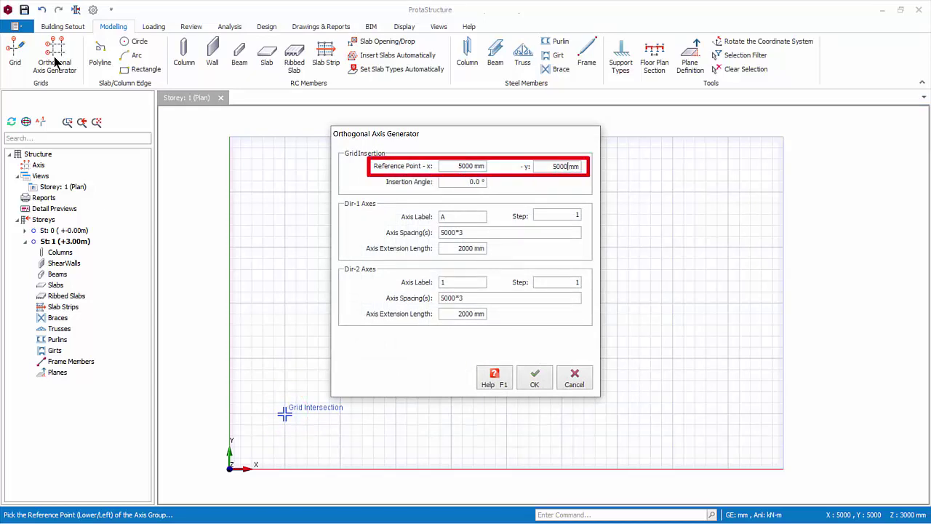
key("shift+Tab")
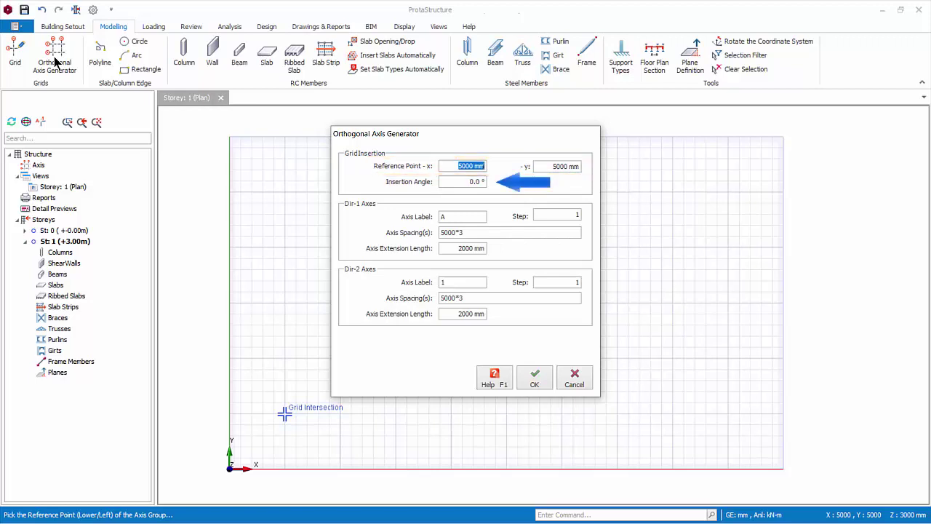
key("Tab")
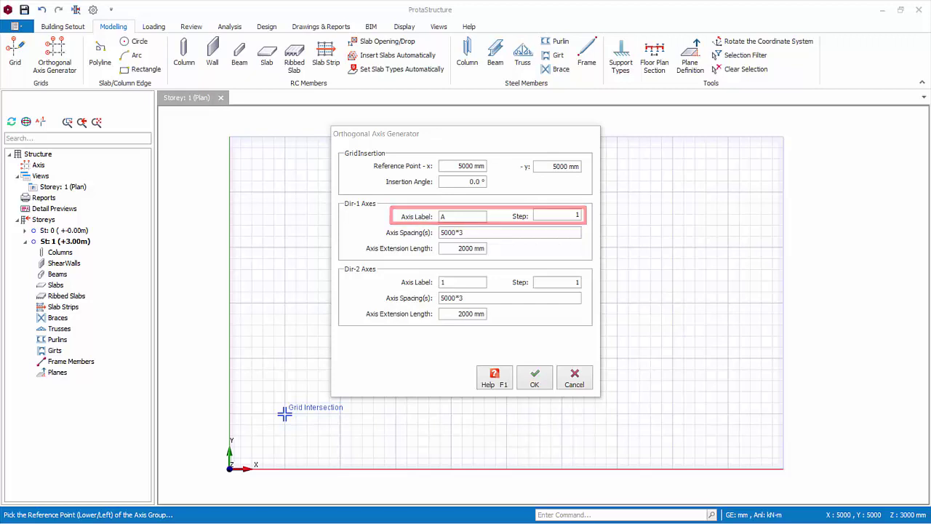
left_click(470, 232)
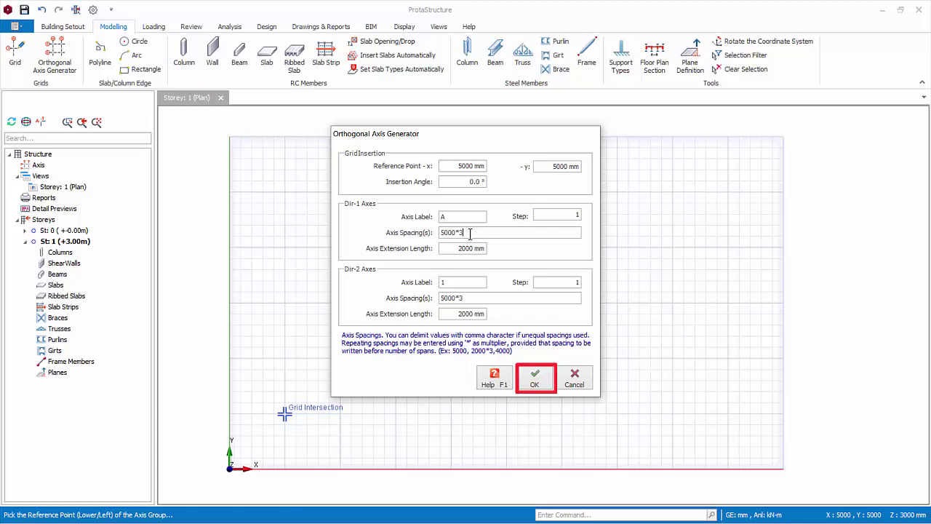
Generate the 4×4 grid of axes 1–4 and A–D and review it in the plan.
key("Return")
scroll(470, 234, "up", 2)
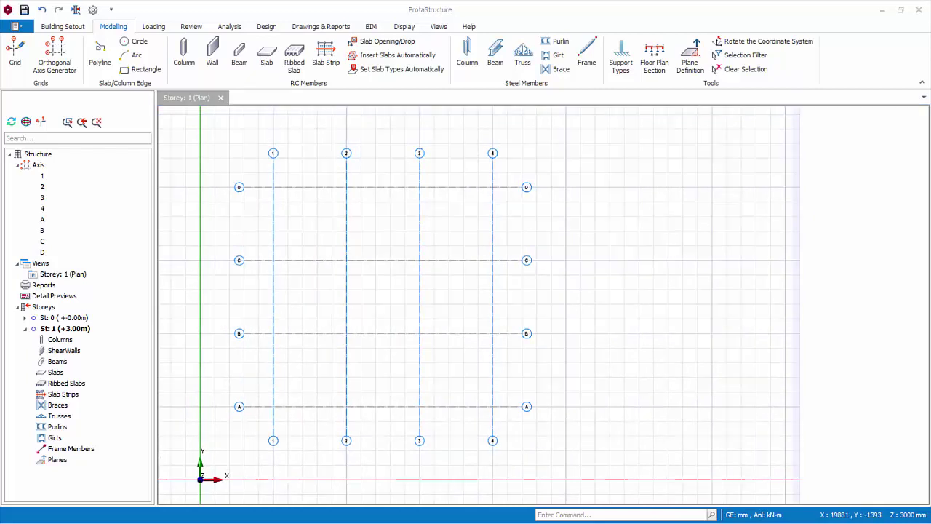
left_click(25, 11)
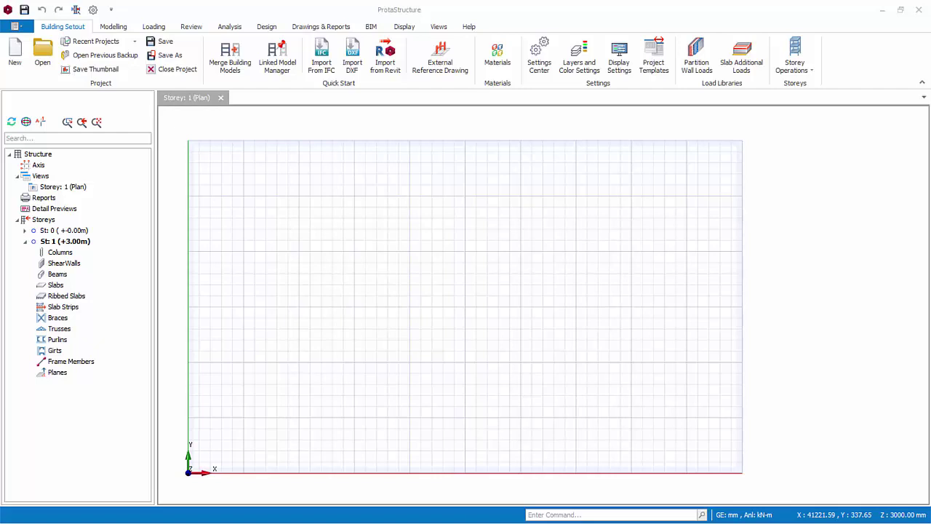
Add SampleDXF.dxf as storey 1's external reference drawing at scale 1.0, zero offset.
left_click(447, 69)
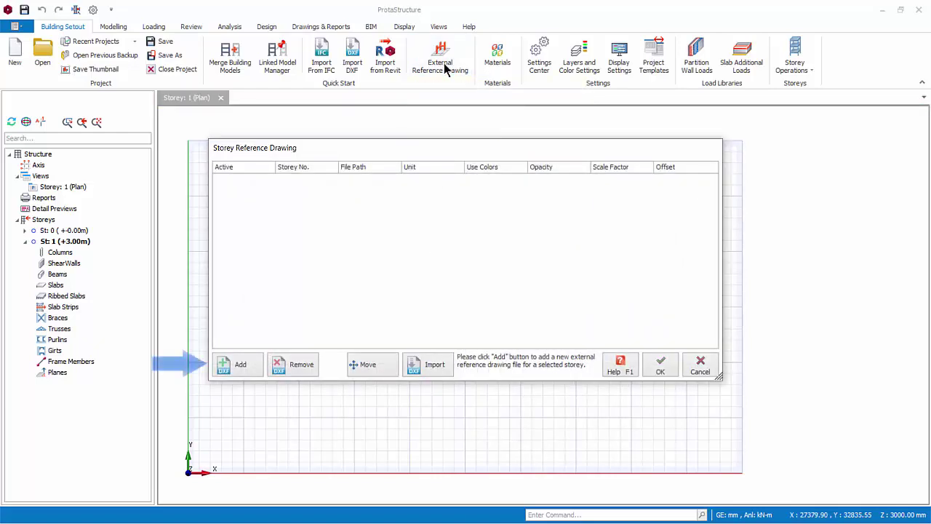
key("Return")
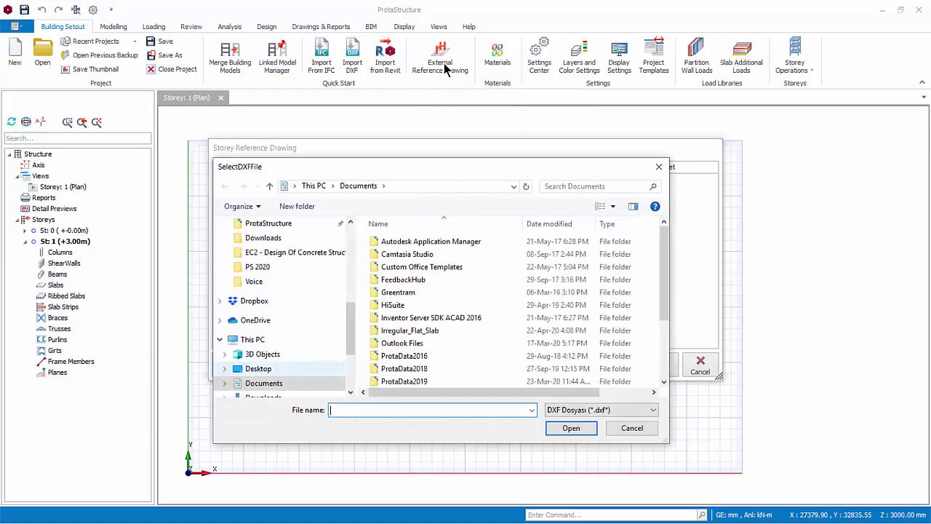
scroll(509, 313, "down", 3)
left_click(405, 380)
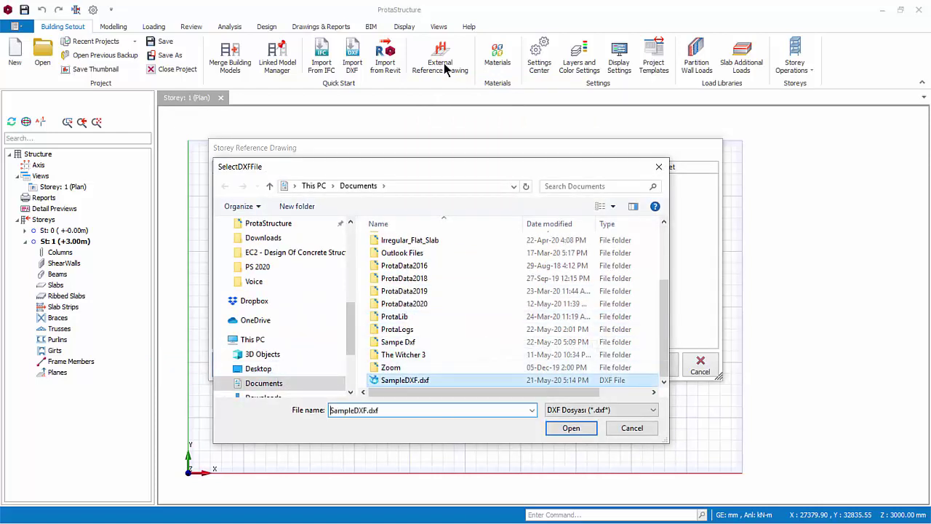
key("Return")
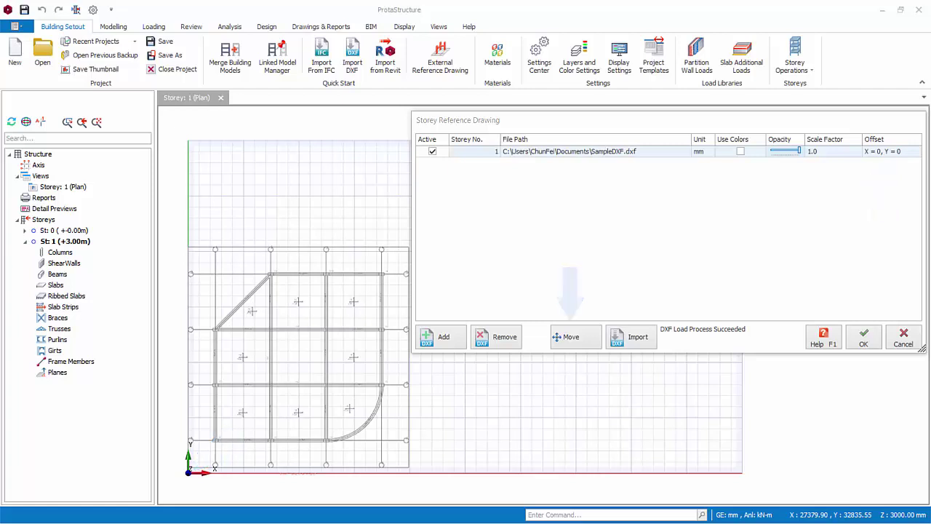
Shift the reference plan between two picked points to offset X 2500, Y 2100.
left_click(291, 415)
left_click(339, 374)
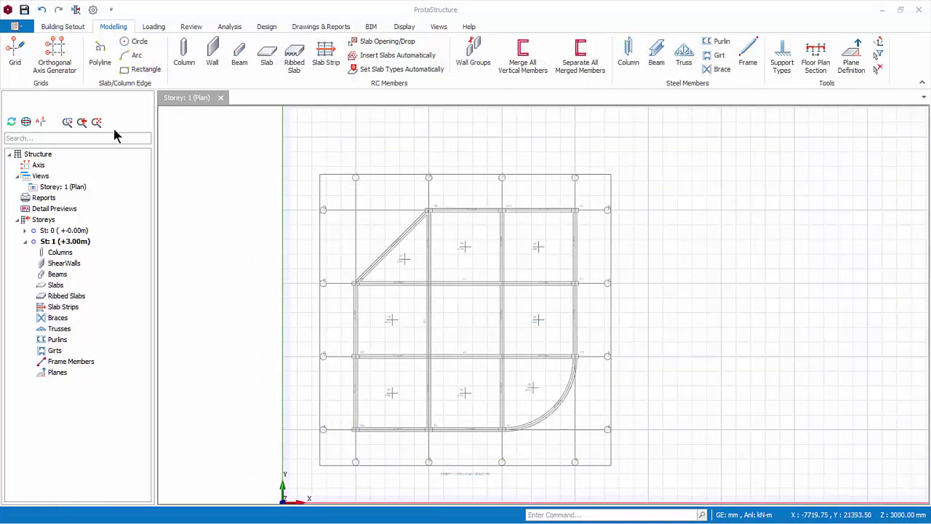
Draw 19000 mm axes A and B along the reference plan's two lowest horizontal gridlines.
left_click(14, 55)
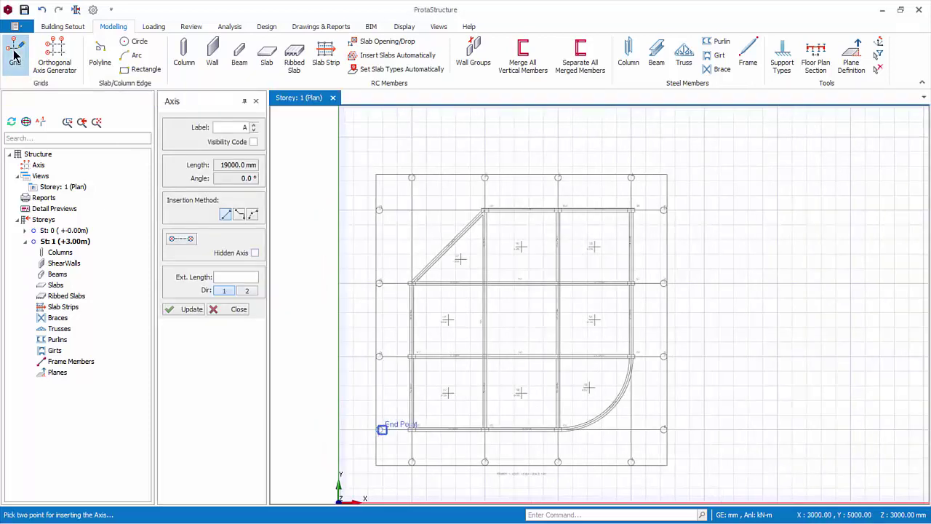
left_click(382, 429)
left_click(663, 429)
scroll(466, 436, "up", 1)
scroll(466, 436, "up", 1)
scroll(466, 436, "up", 1)
scroll(466, 436, "up", 1)
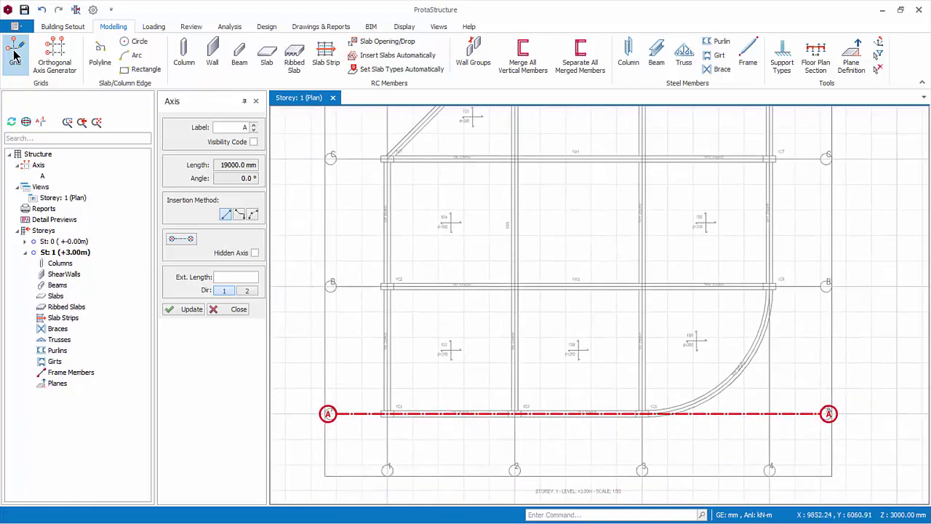
left_click(333, 285)
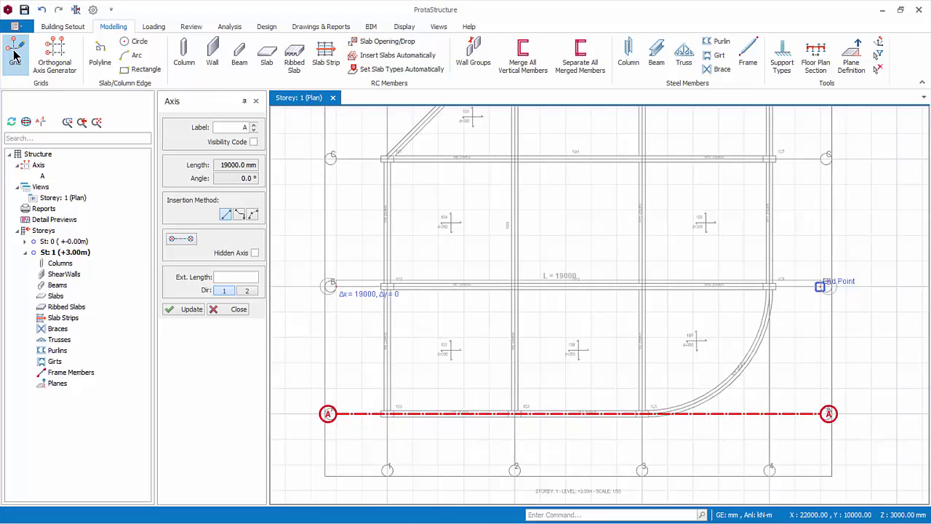
left_click(820, 286)
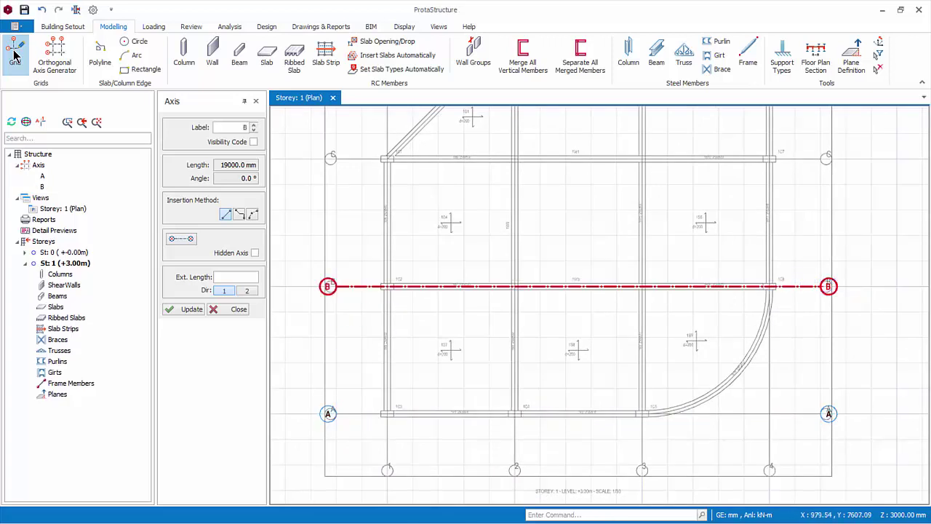
key("Escape")
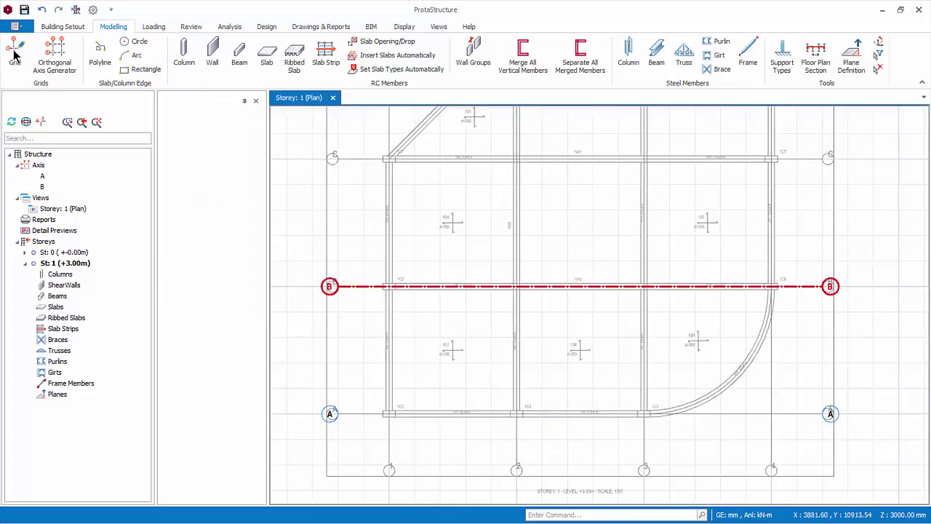
Start measuring a distance from the end of axis B.
right_click(380, 327)
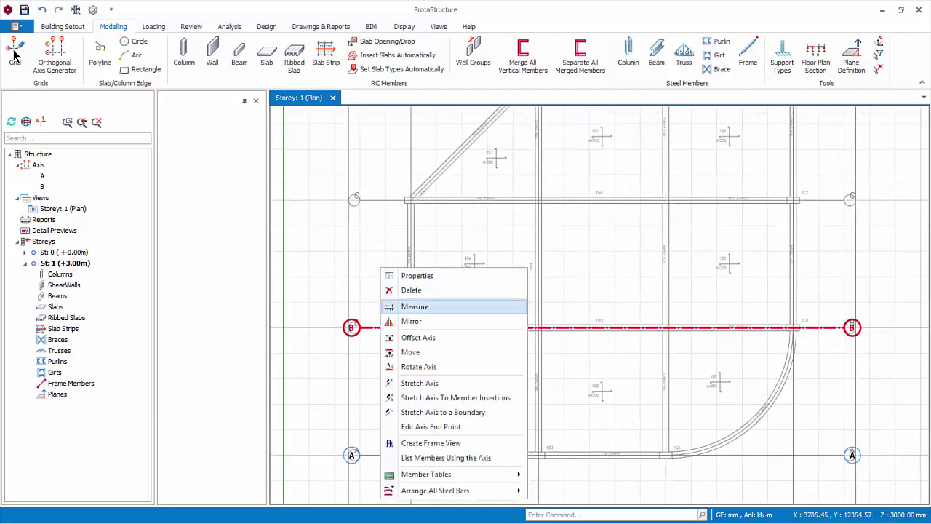
left_click(415, 306)
left_click(351, 328)
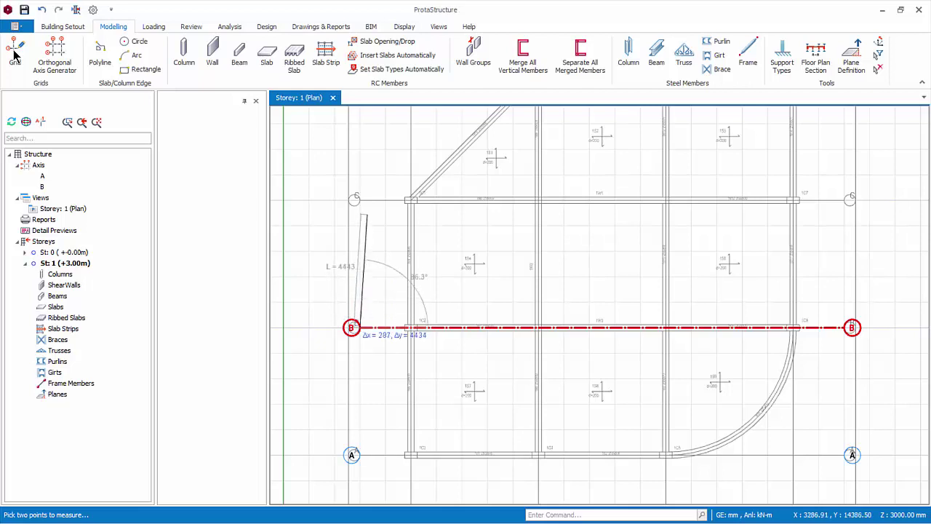
scroll(325, 235, "up", 1)
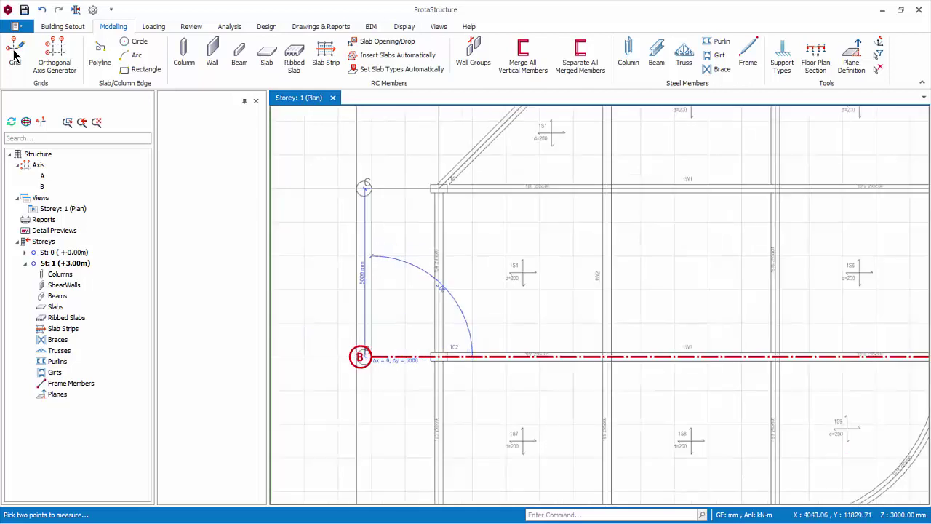
Offset axis B by 5000 mm twice to create axes C and D.
right_click(408, 64)
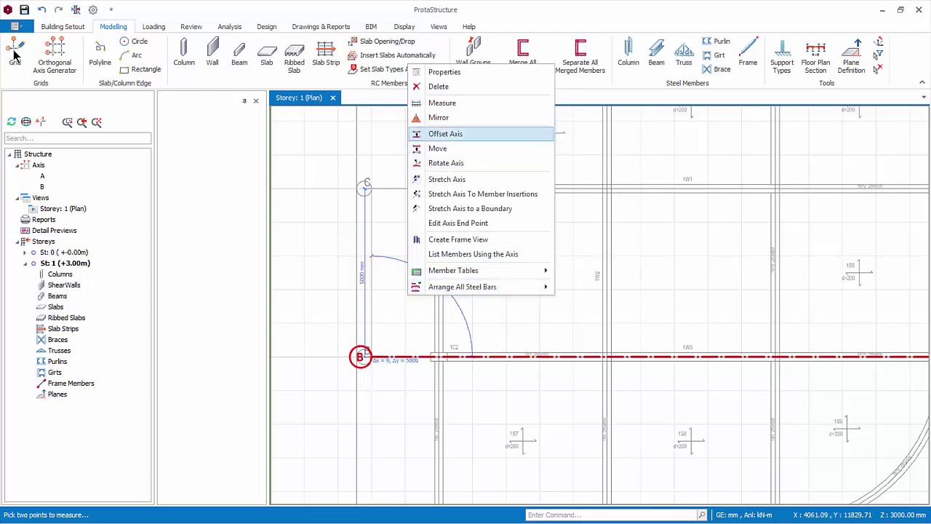
left_click(445, 134)
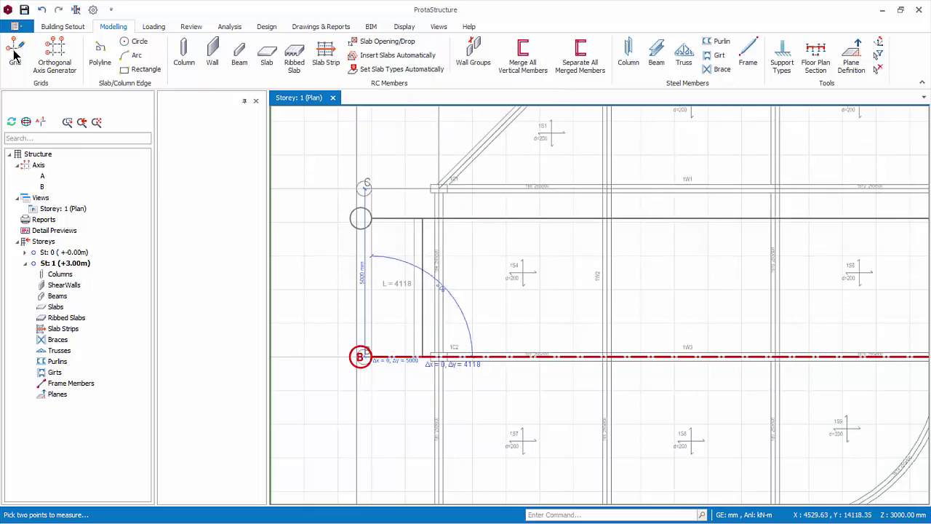
key("Tab")
type("5")
type("000")
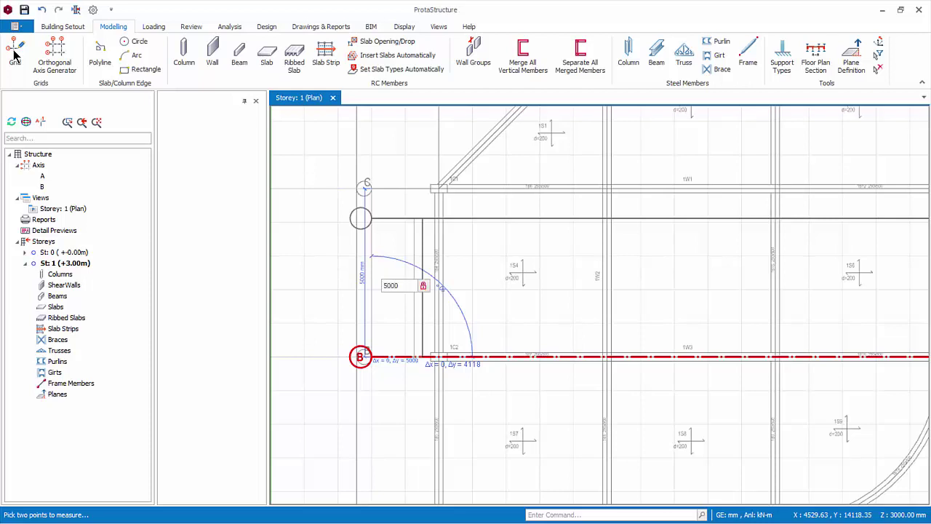
key("Return")
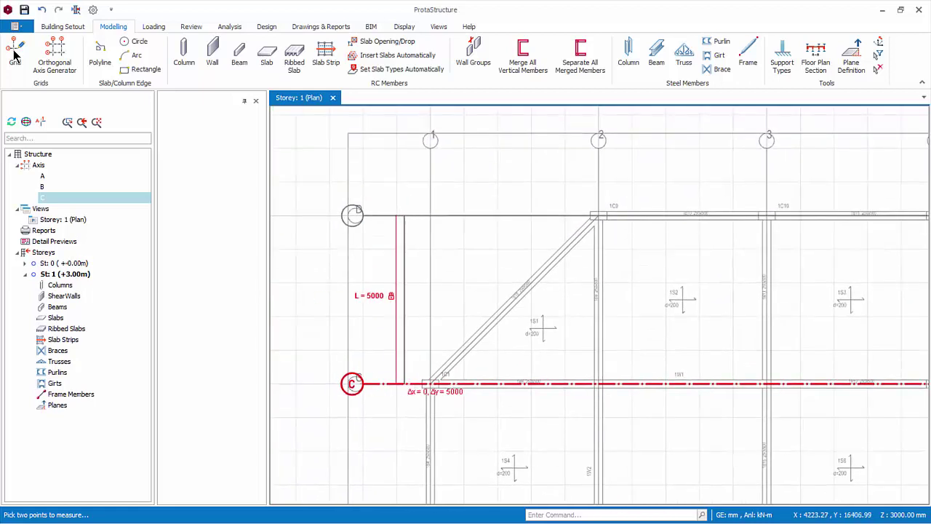
key("Return")
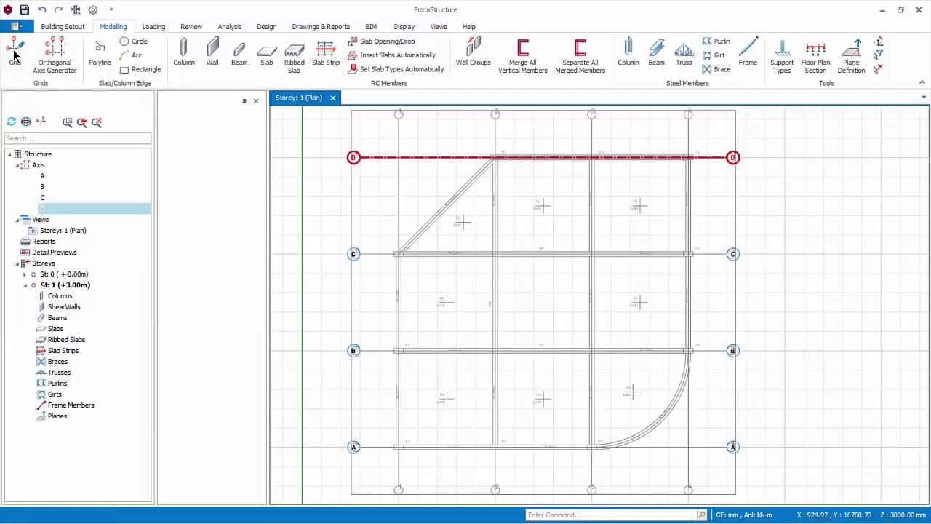
Draw vertical axis 1 from the bottom intersection to the top of the plan.
left_click(14, 55)
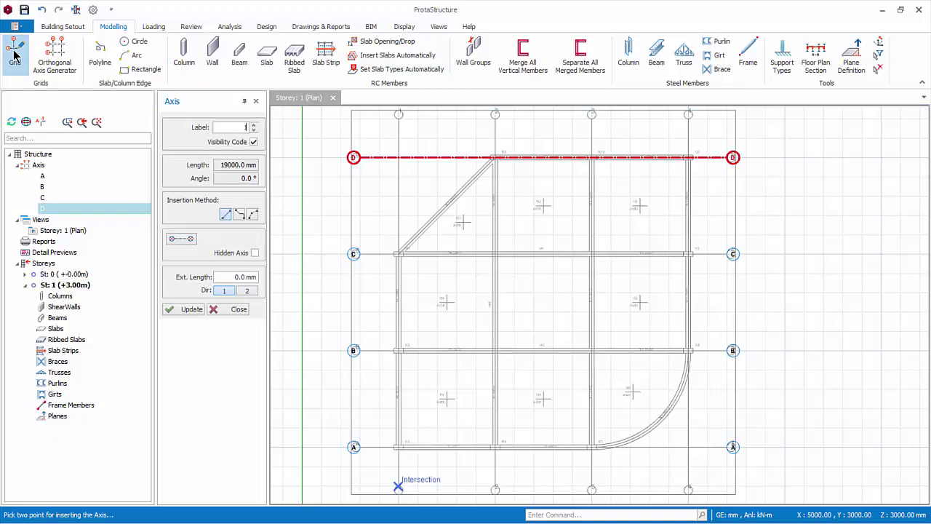
left_click(398, 486)
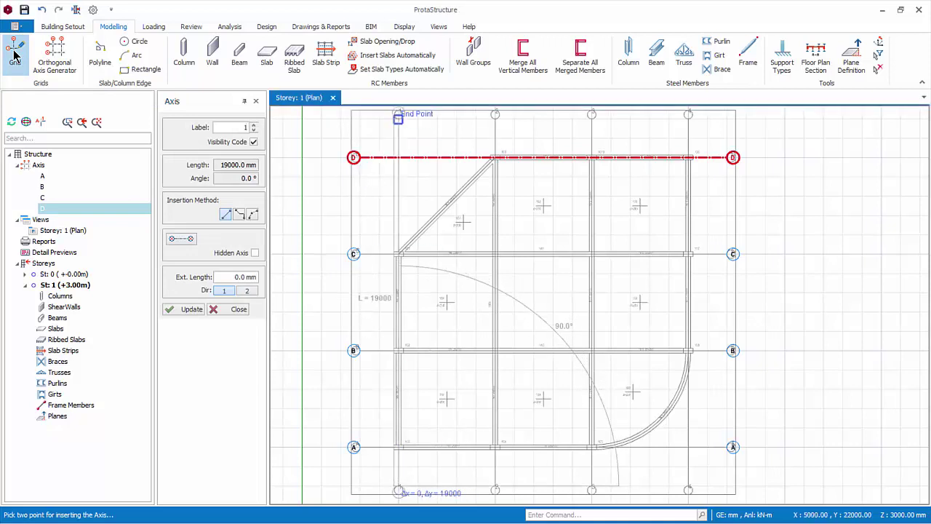
left_click(398, 115)
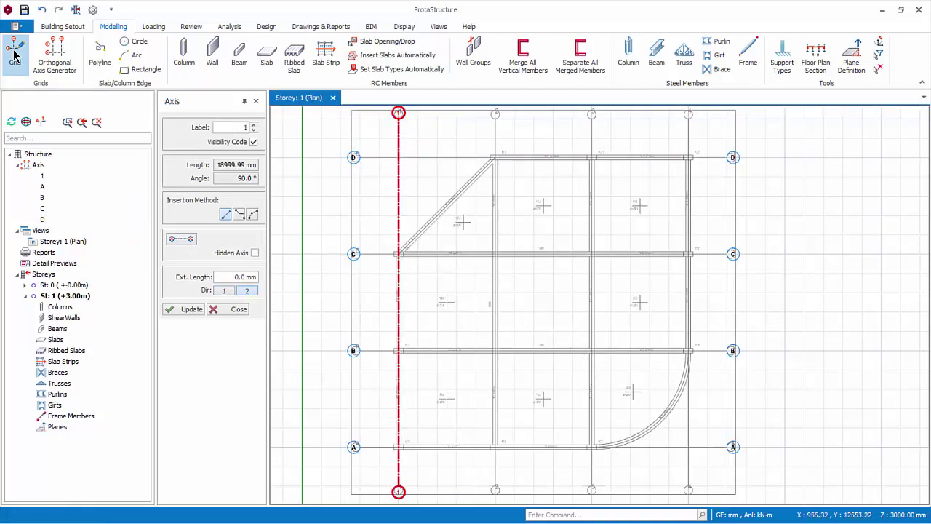
key("Escape")
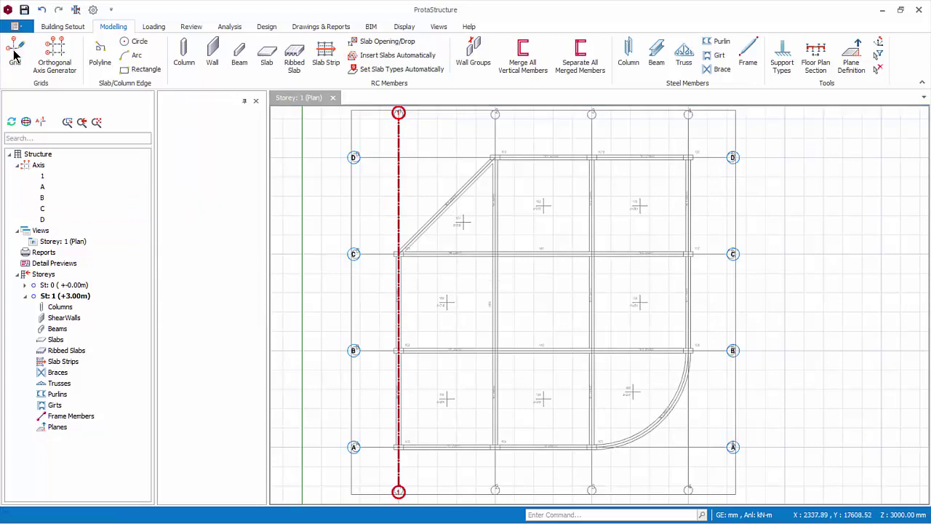
Copy axis 1 three times at 5000 mm spacing to create axes 2, 3 and 4.
right_click(422, 193)
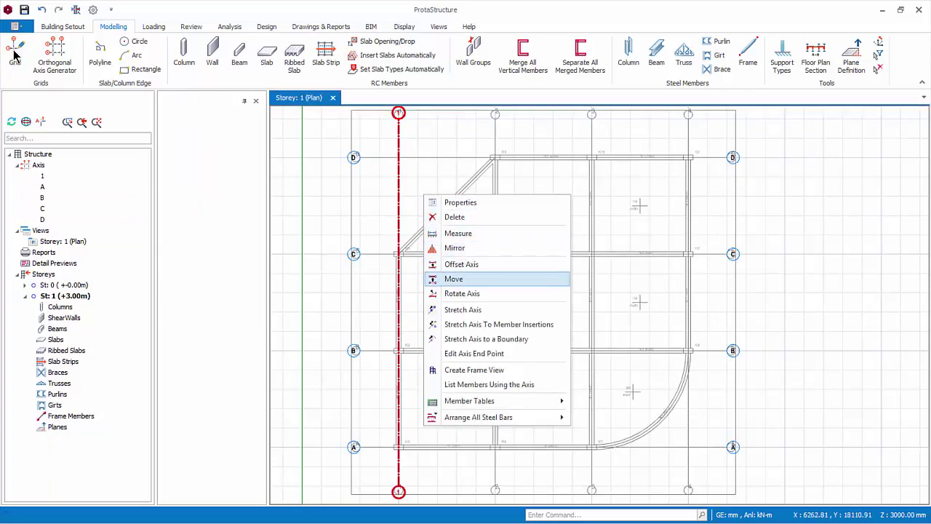
left_click(444, 278)
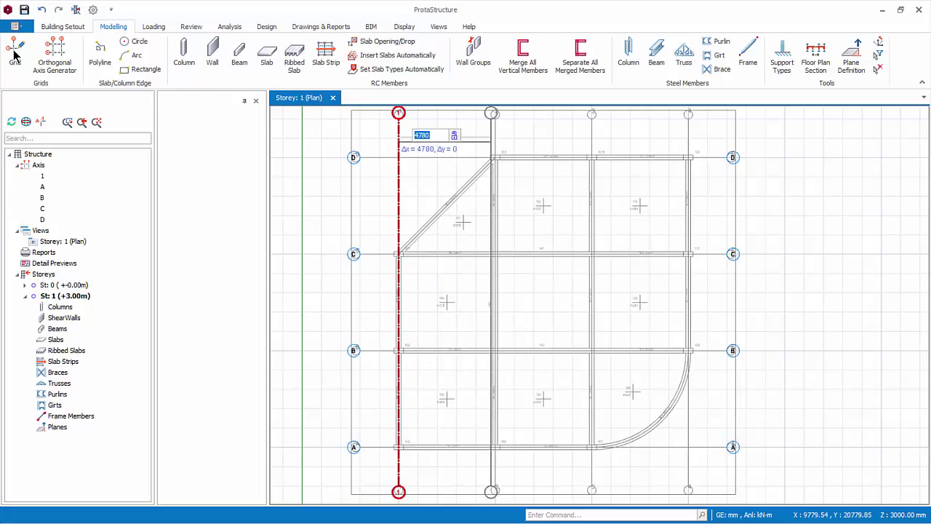
type("5000")
key("Return")
key("Return")
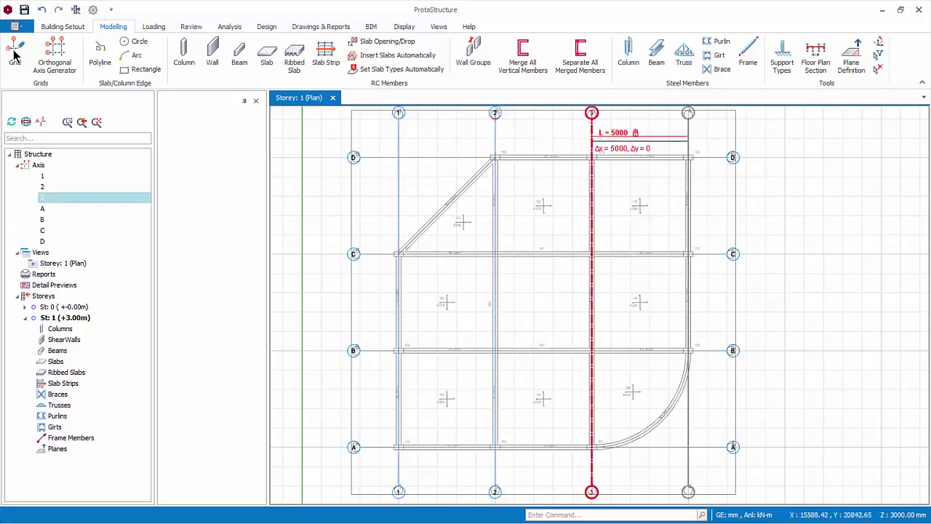
key("Return")
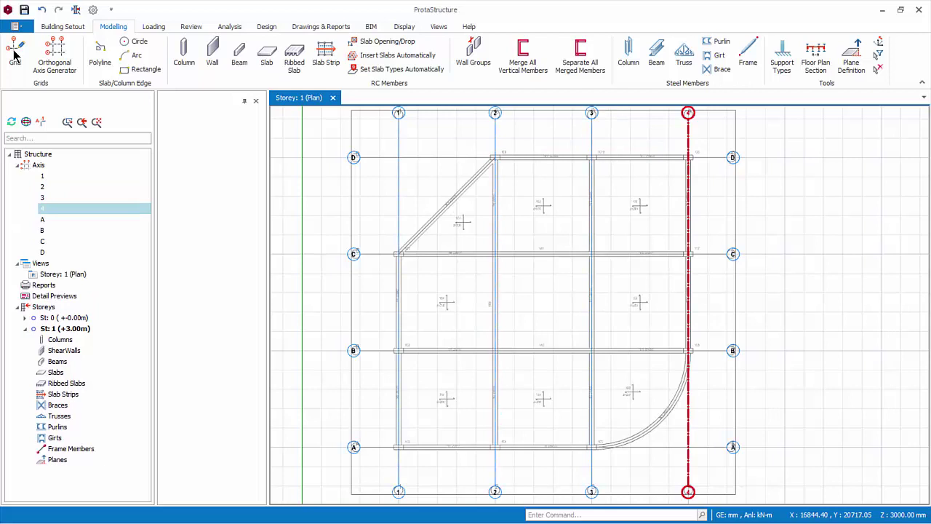
key("Return")
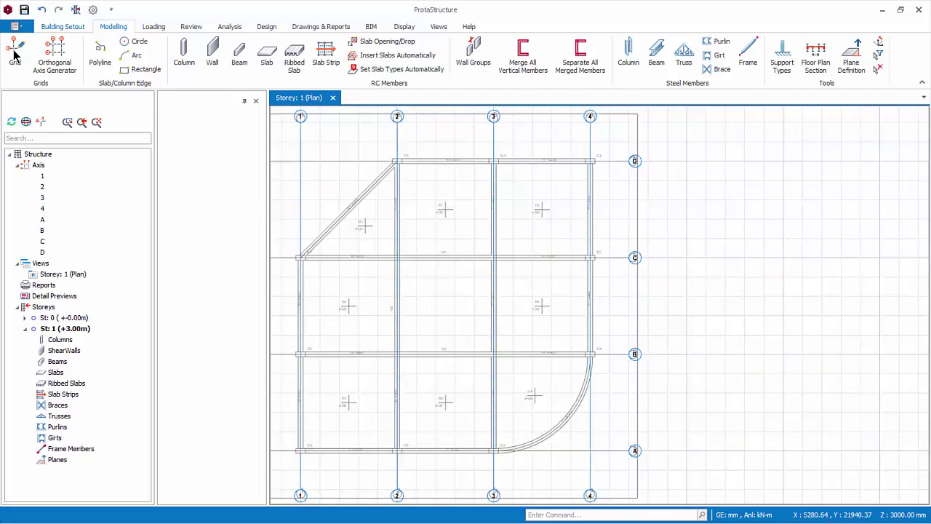
scroll(14, 56, "up", 1)
Deactivate the DXF reference drawing and close the side panel to widen the plan.
left_click(440, 58)
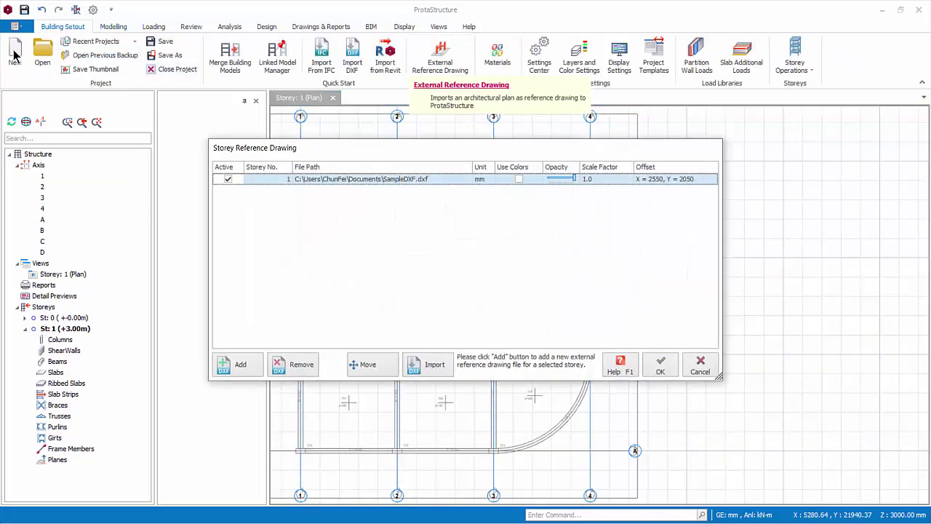
left_click(228, 179)
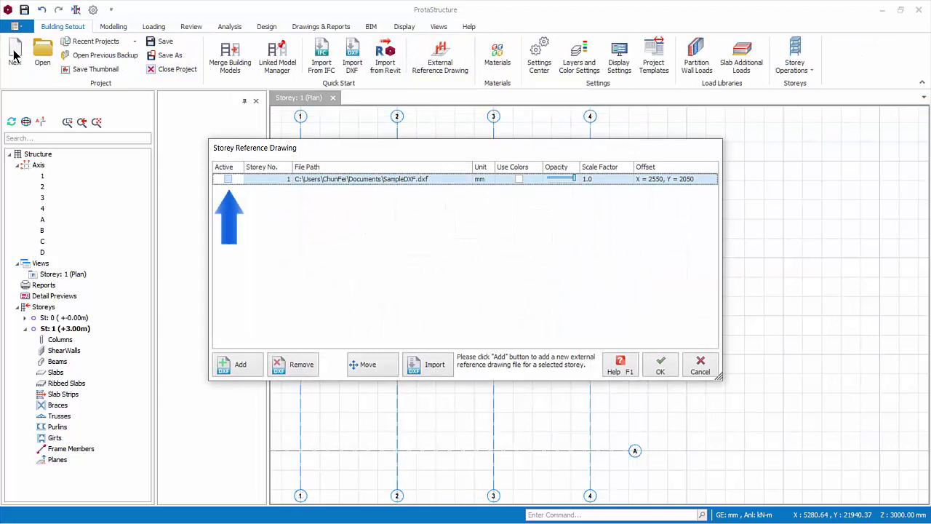
left_click(660, 365)
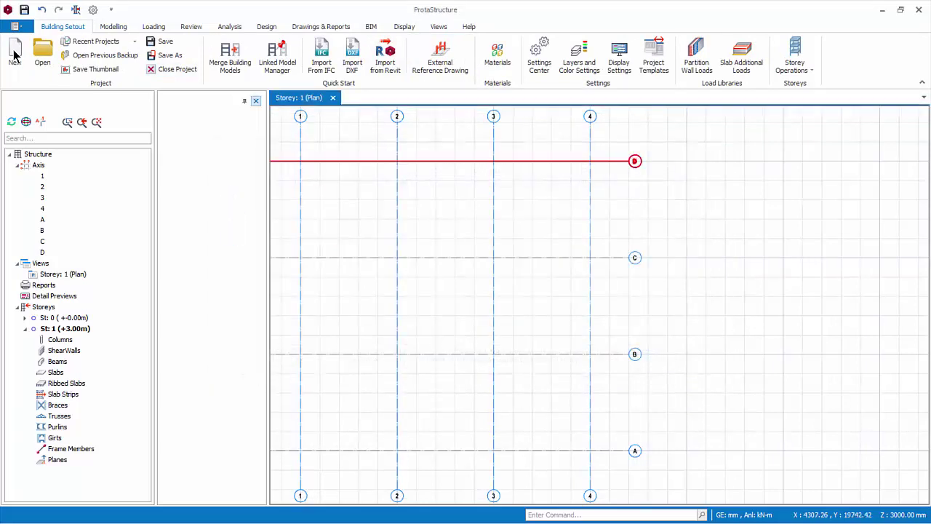
left_click(257, 101)
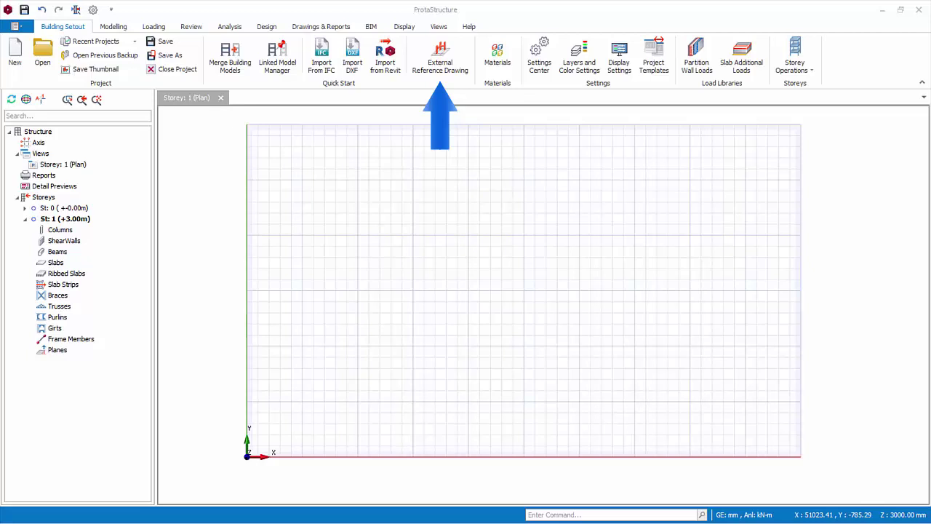
Attach SampleDXF.dxf as the storey's external reference drawing.
left_click(442, 67)
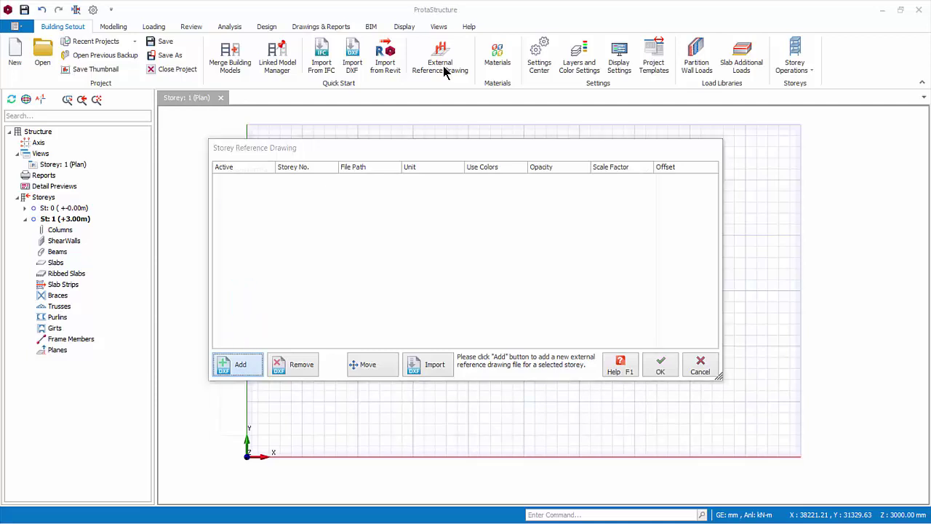
key("Return")
left_click(405, 330)
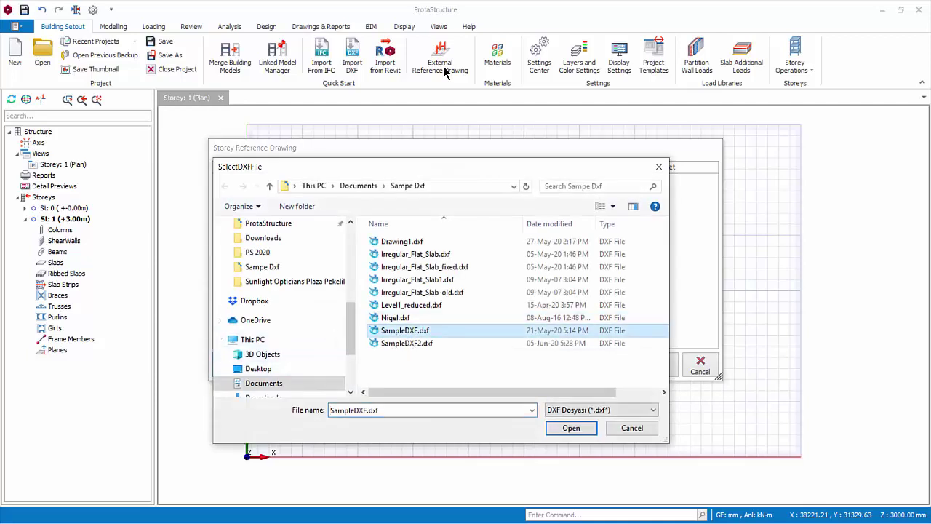
key("Return")
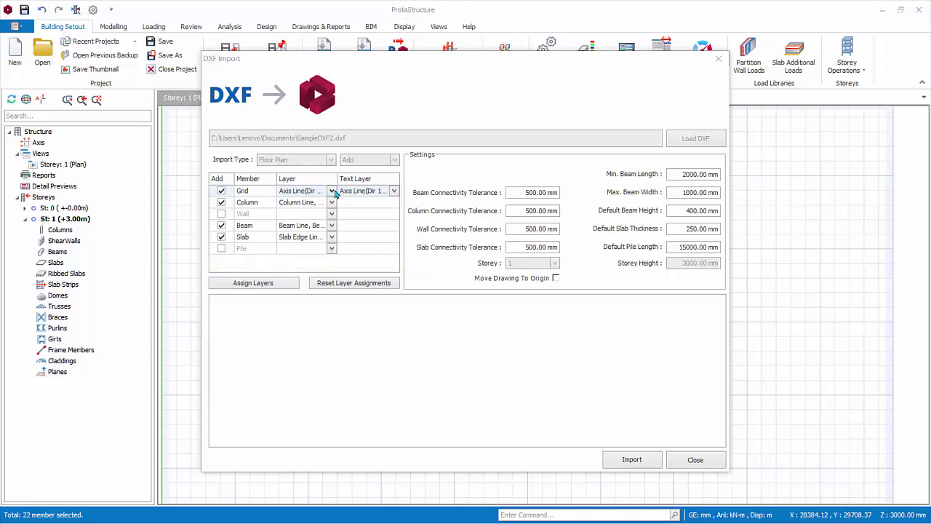
Exclude Axis Circle (Dir 1/2) and Axis Label (Dir 1/2) from the Grid layers, keeping only axis lines.
left_click(332, 191)
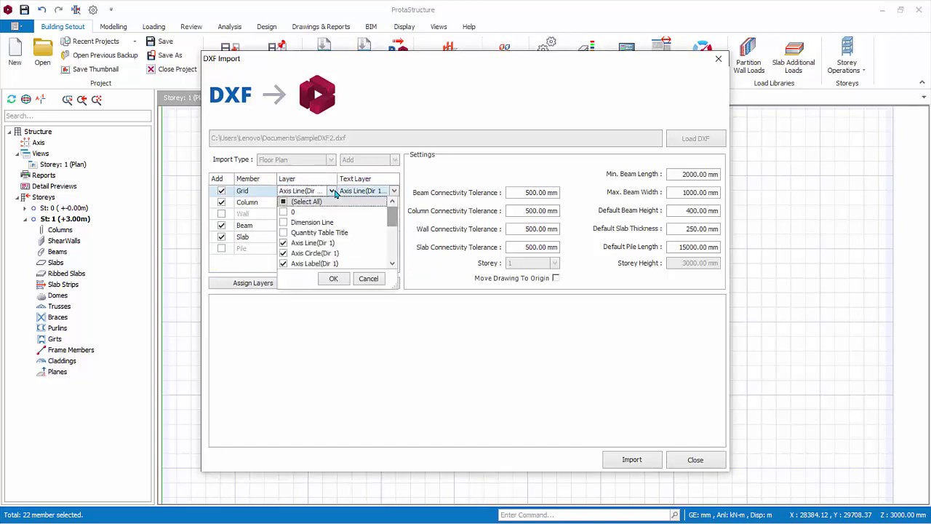
scroll(334, 191, "down", 1)
scroll(334, 191, "down", 1)
scroll(334, 191, "down", 1)
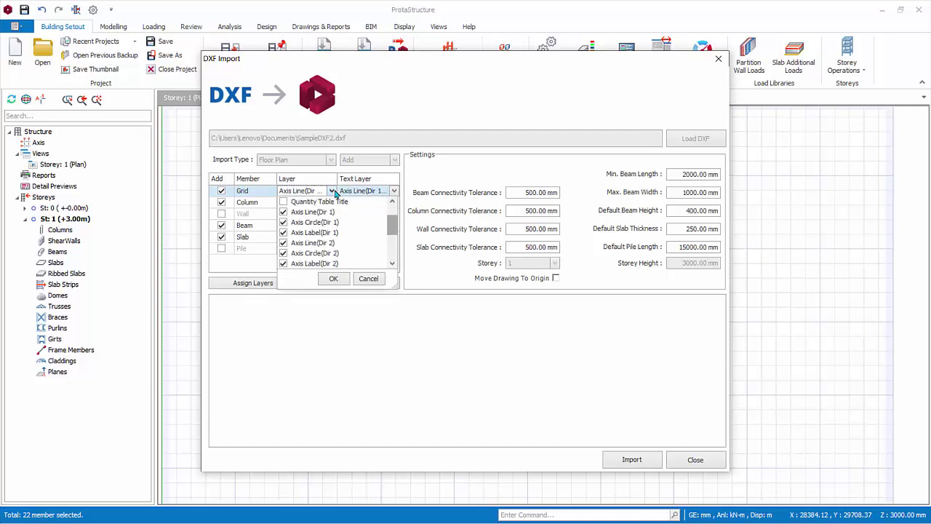
key("space")
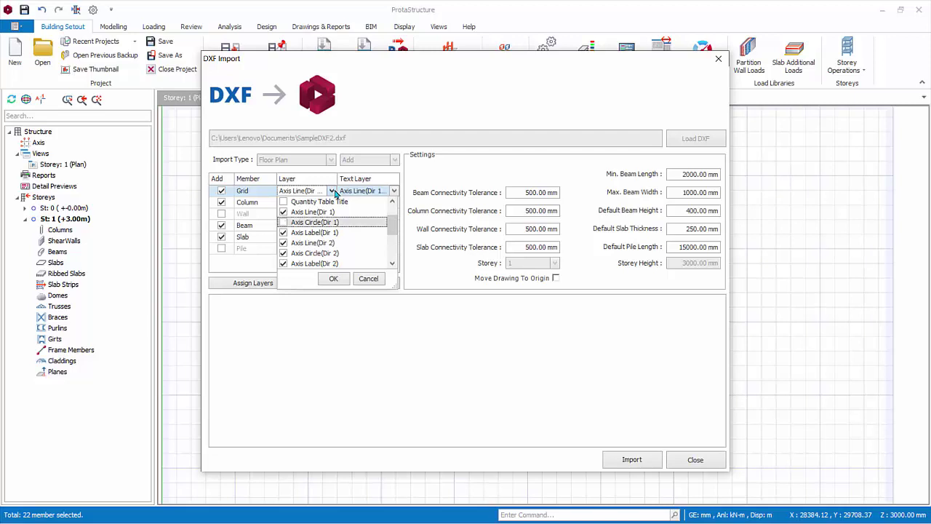
key("Down")
key("Down")
key("Down")
key("space")
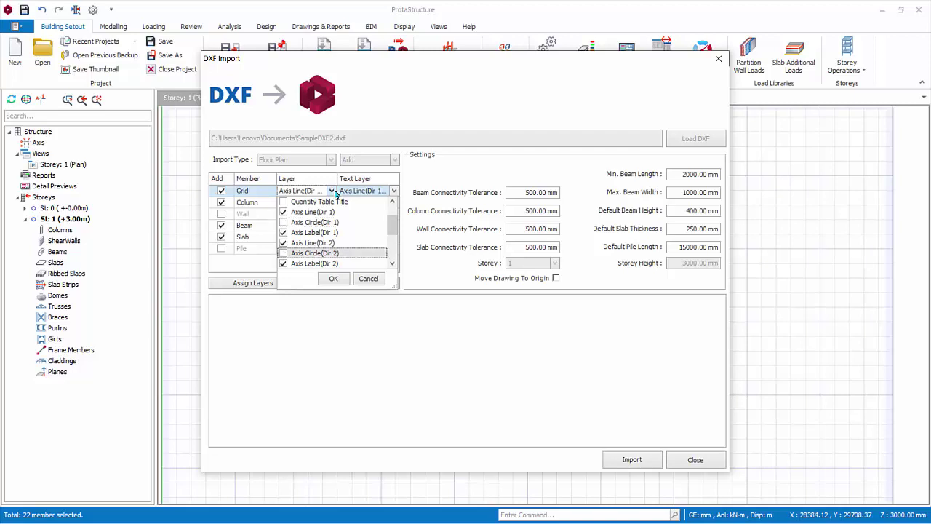
key("Up")
key("Up")
key("space")
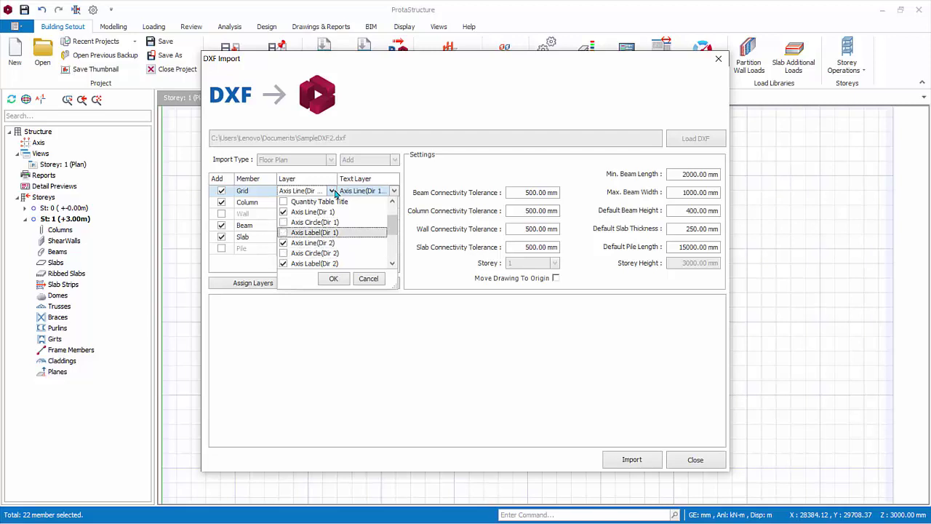
key("Down")
key("Down")
key("Down")
key("space")
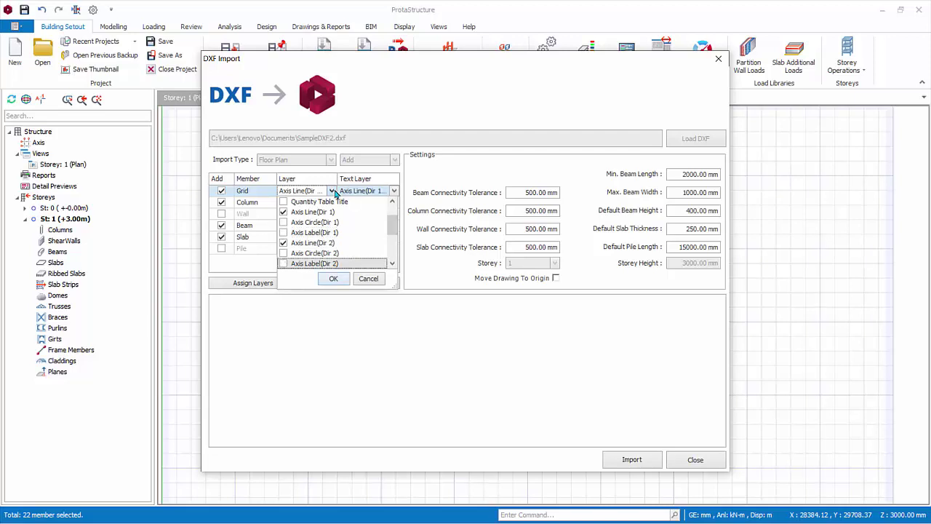
key("Tab")
key("Return")
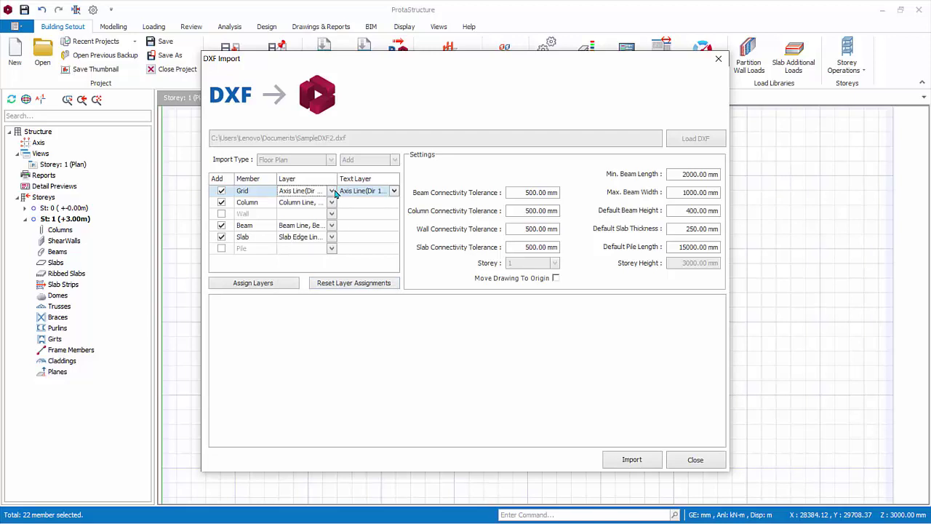
Limit the grid text layer to axis labels, excluding the axis line and circle layers.
left_click(334, 191)
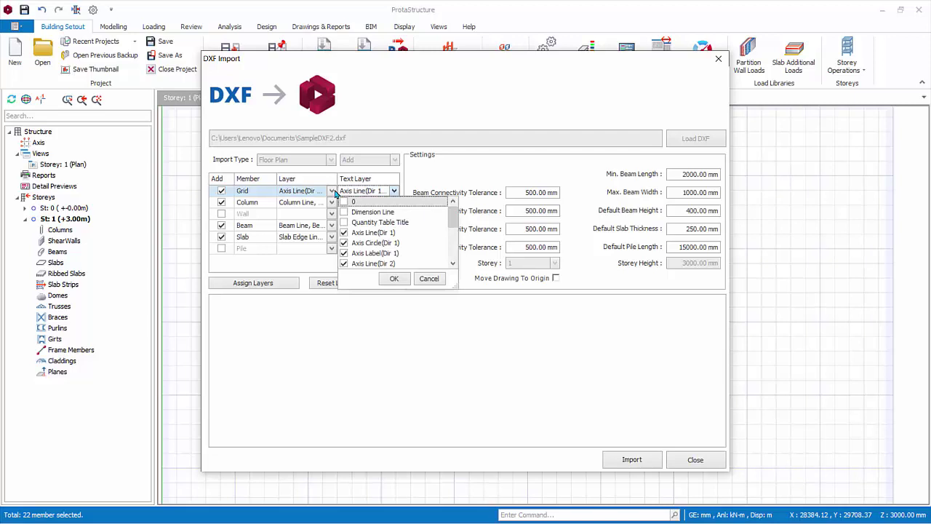
key("Down")
key("Down")
key("Down")
key("space")
key("Down")
key("space")
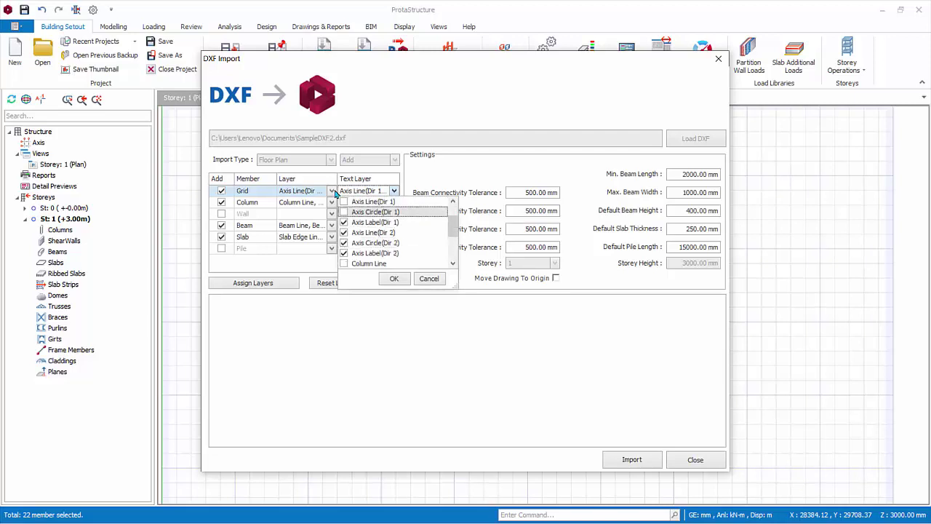
key("Down")
key("Down")
key("space")
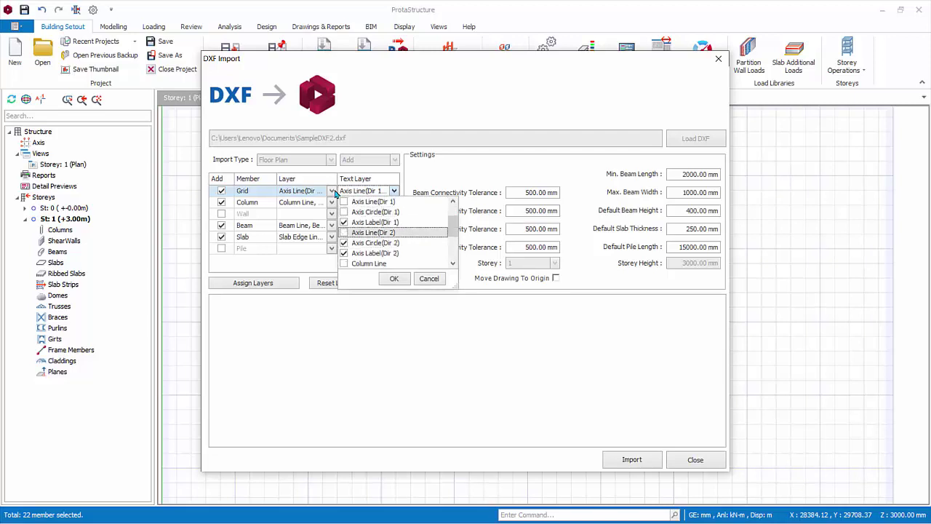
key("Down")
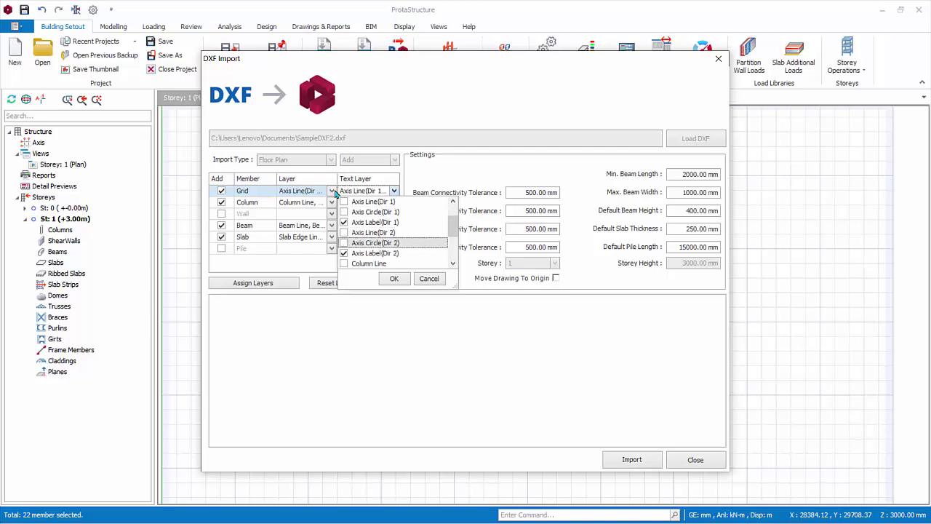
key("Tab")
key("Return")
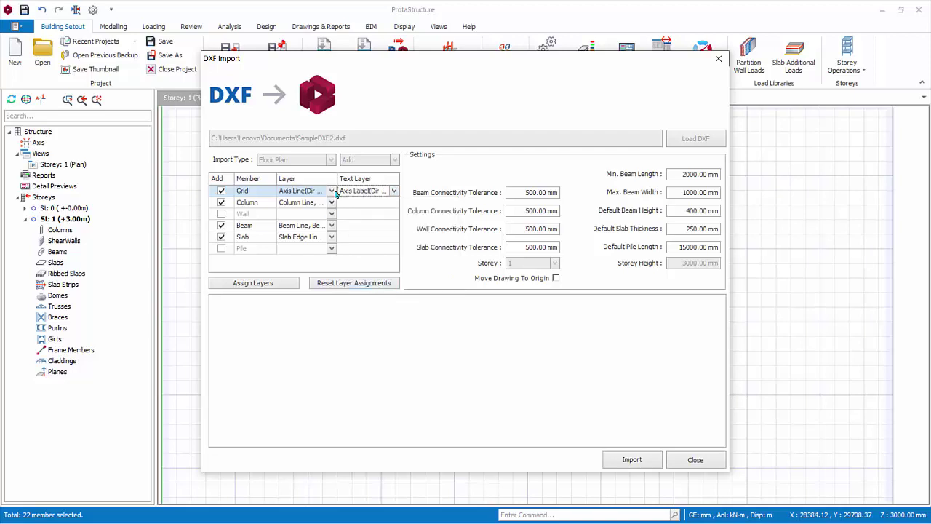
Keep the column layers unchanged and exclude beams and slabs from the import.
key("Down")
key("alt+Down")
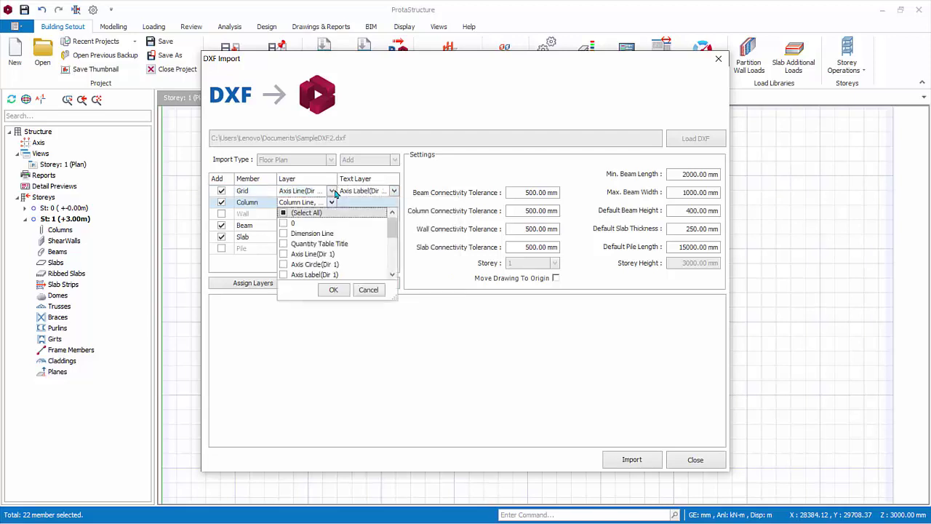
key("Down")
key("Down")
key("Down")
key("Down")
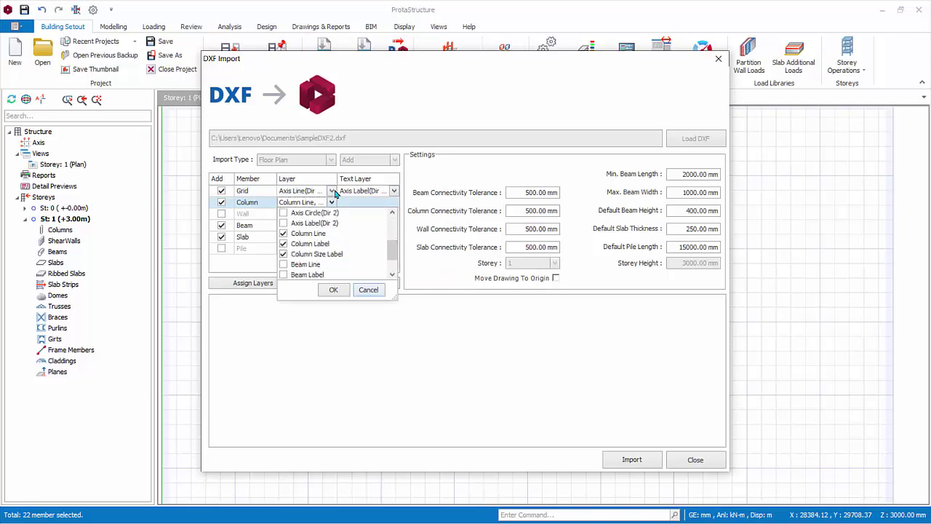
key("Return")
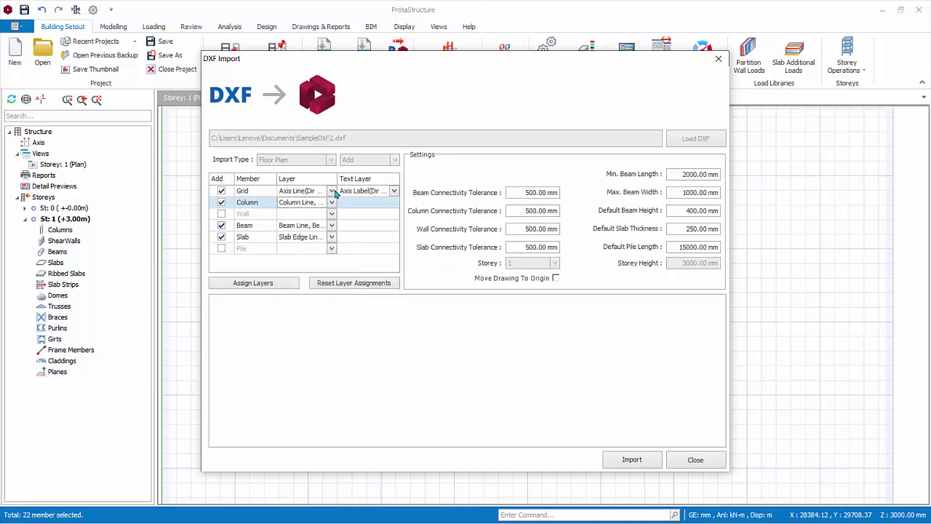
key("Down")
key("space")
key("Down")
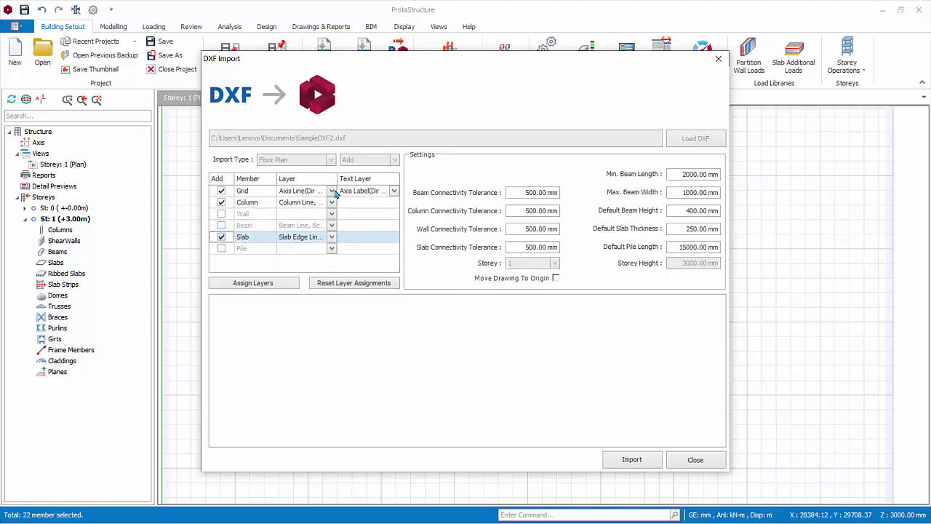
key("space")
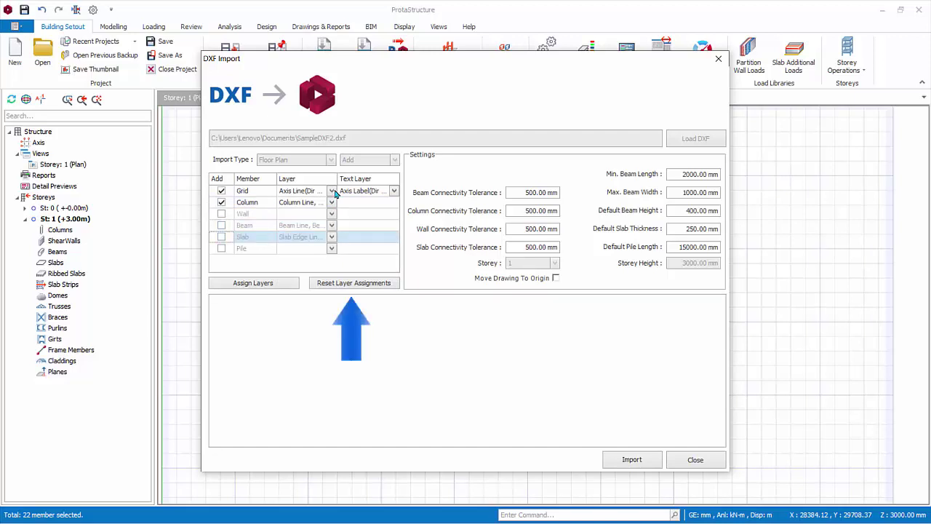
Reset the member layer assignments, then reapply them automatically.
key("Tab")
key("Tab")
key("space")
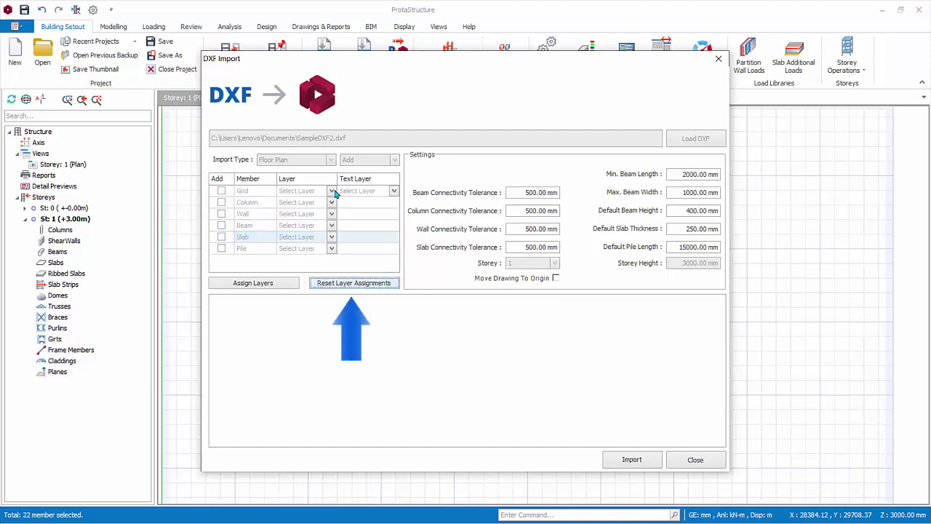
key("shift+Tab")
key("space")
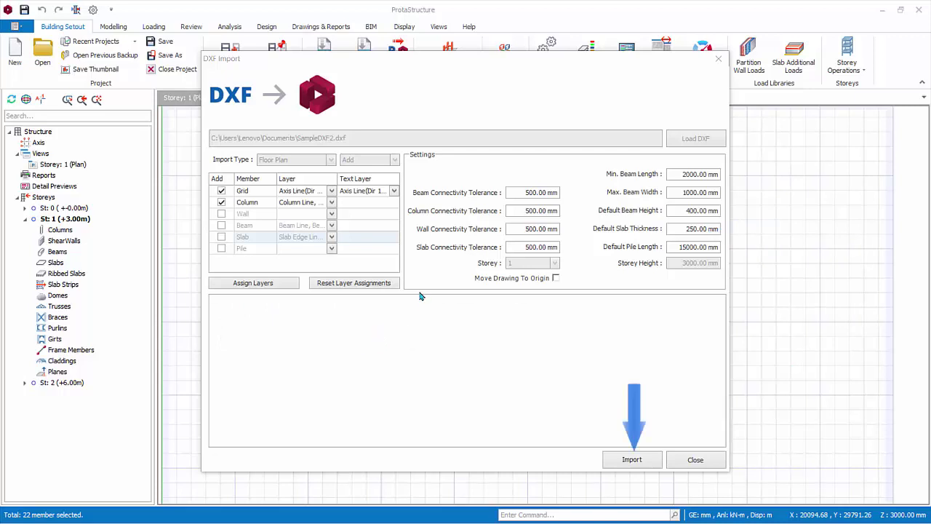
Import the grid axes and columns from SampleDXF2.dxf into storey 1.
left_click(633, 466)
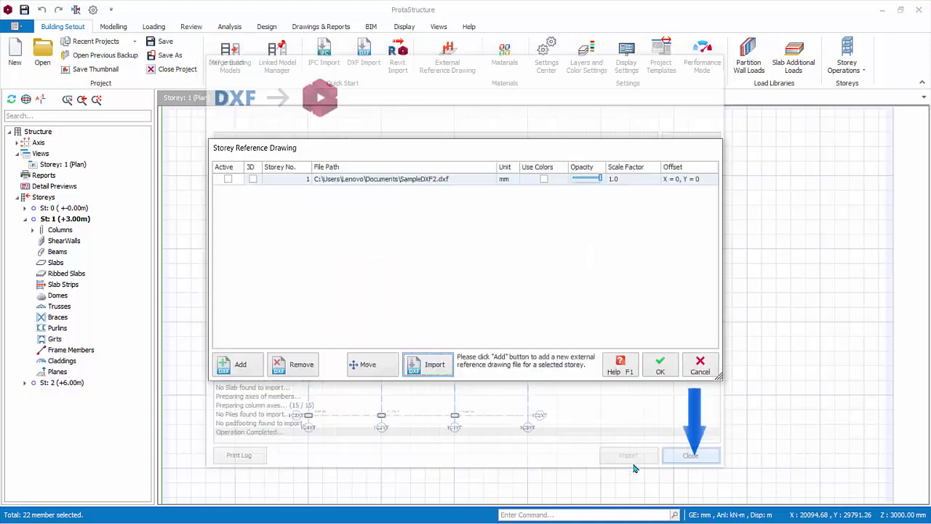
Close the reference drawing window so the imported axes and columns show on the plan.
key("Return")
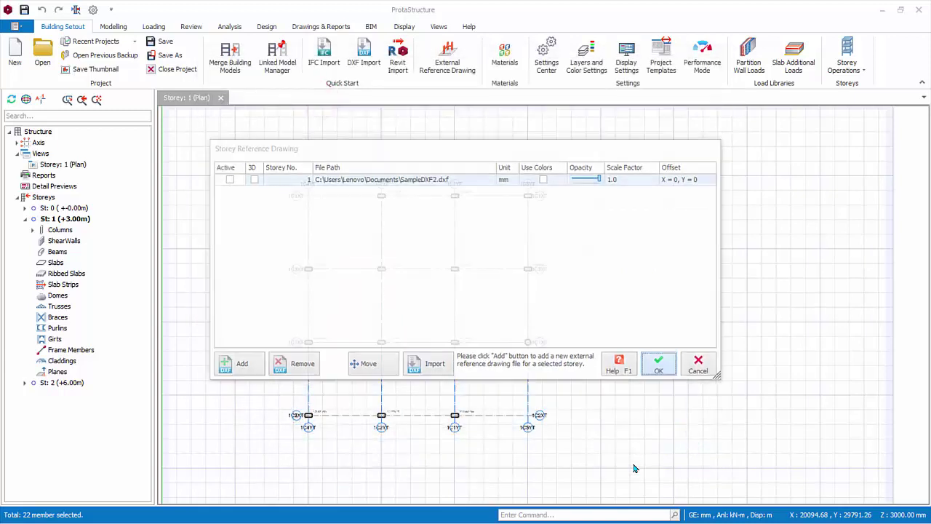